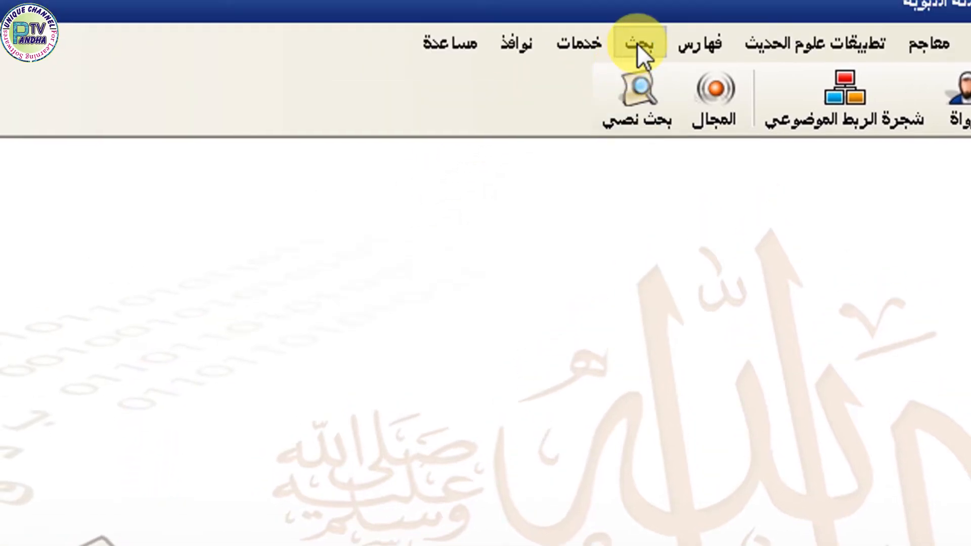
Open the text search (بحث نصي) and activate its search phrase field
left_click(636, 43)
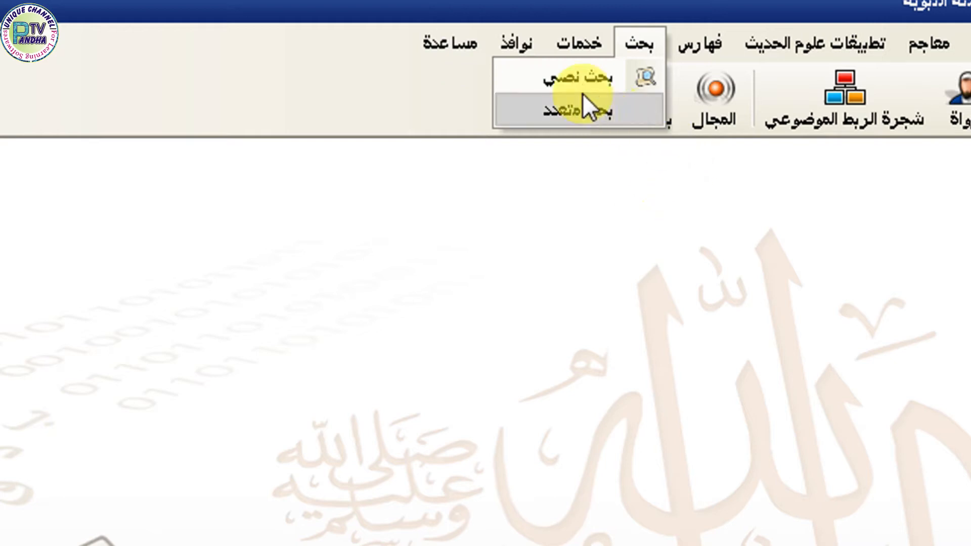
left_click(586, 78)
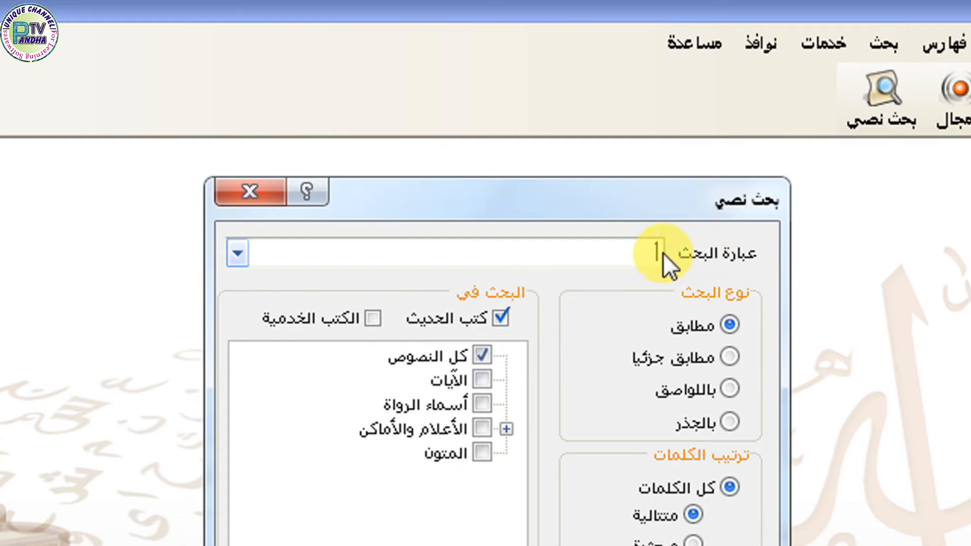
left_click(645, 252)
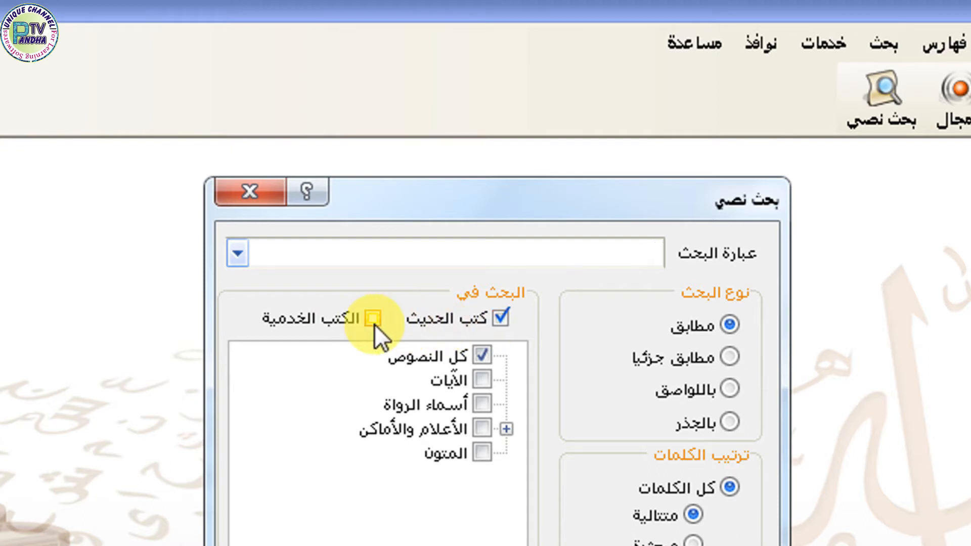
Try the hadith books (كتب الحديث) and service books (الكتب الخدمية) search scopes, leaving only hadith books selected
left_click(500, 319)
left_click(498, 321)
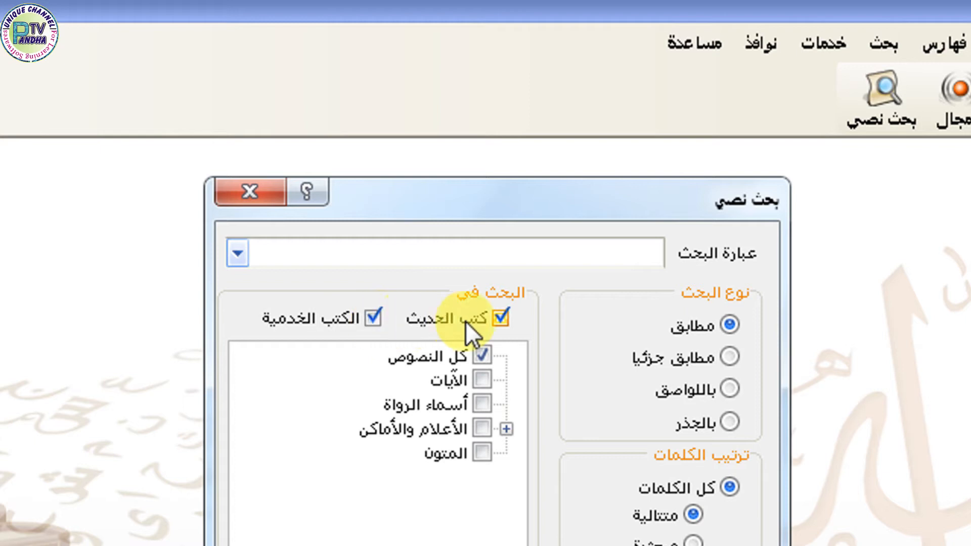
left_click(498, 319)
left_click(373, 318)
left_click(498, 318)
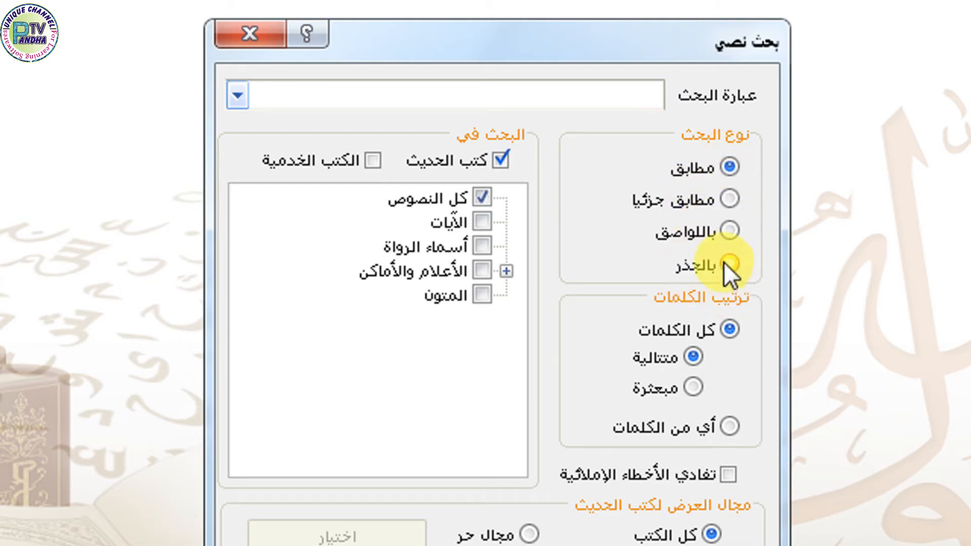
Try the any-of-the-words option (أي من الكلمات) and the spelling-error option (تفادي الأخطاء الإملائية), restoring the consecutive all-words setting
left_click(728, 327)
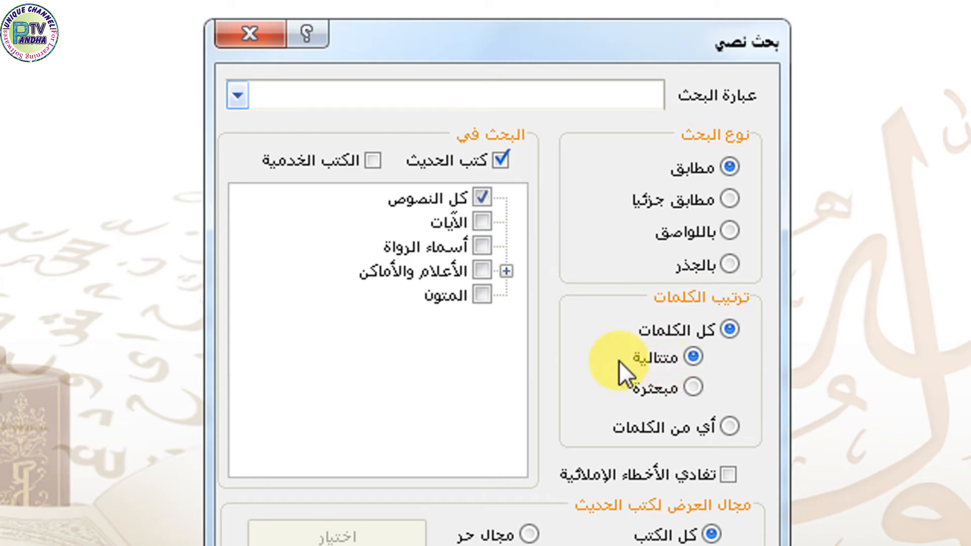
left_click(660, 365)
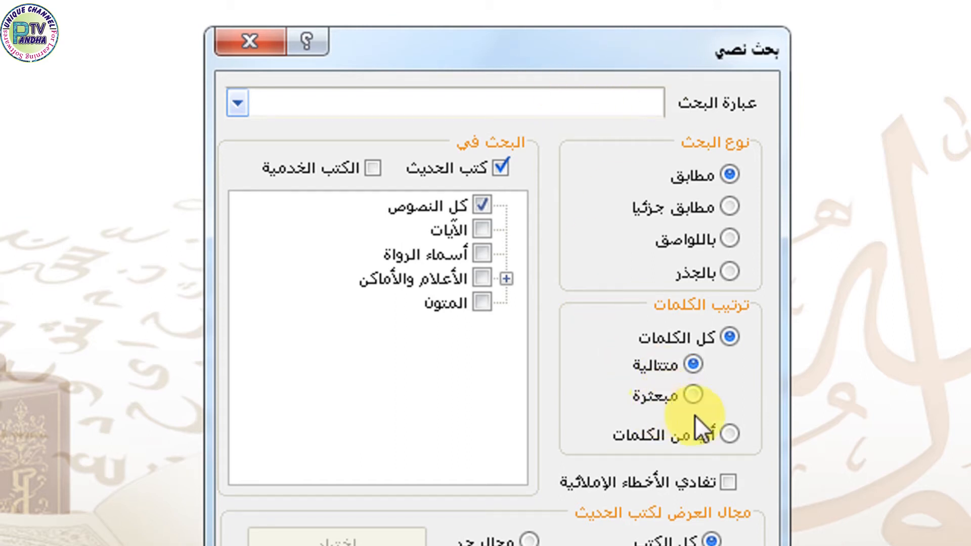
left_click(729, 433)
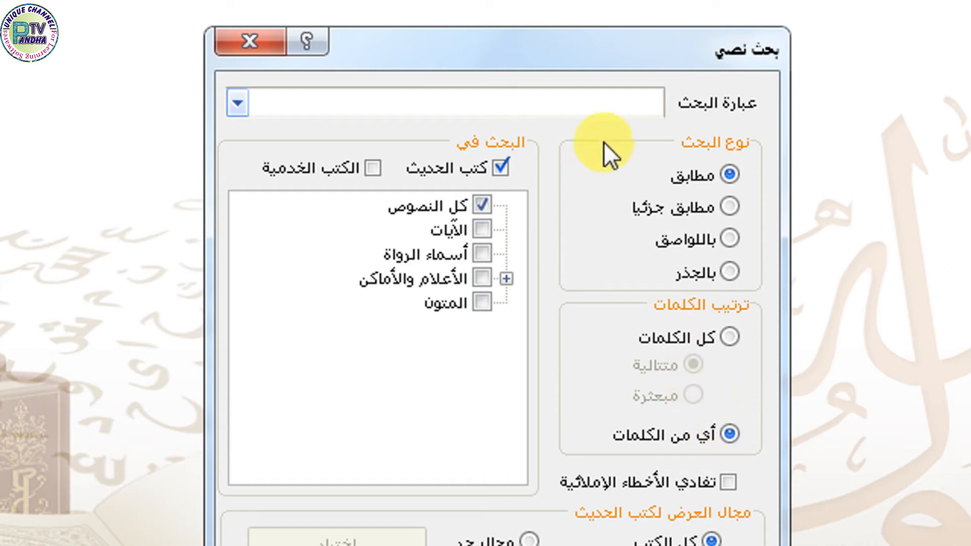
left_click(730, 337)
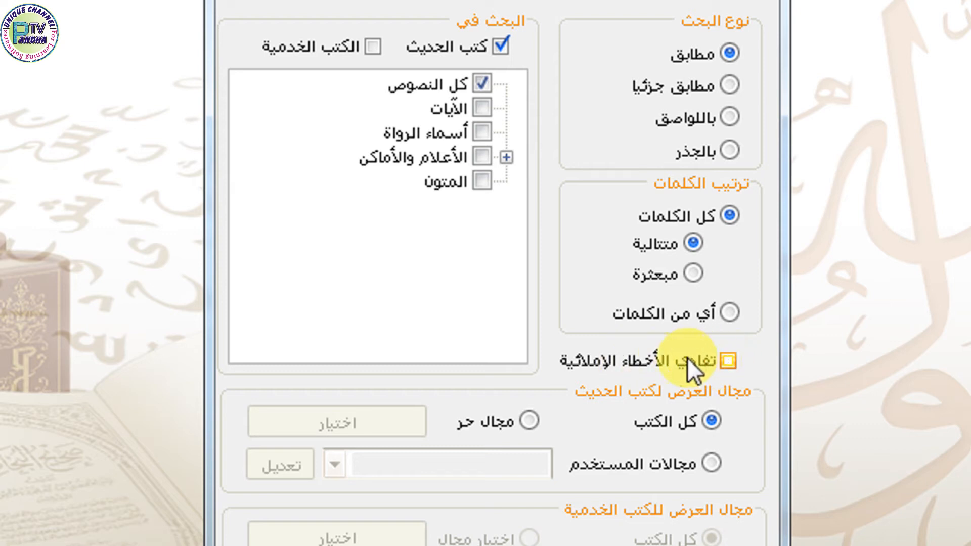
left_click(731, 359)
left_click(728, 359)
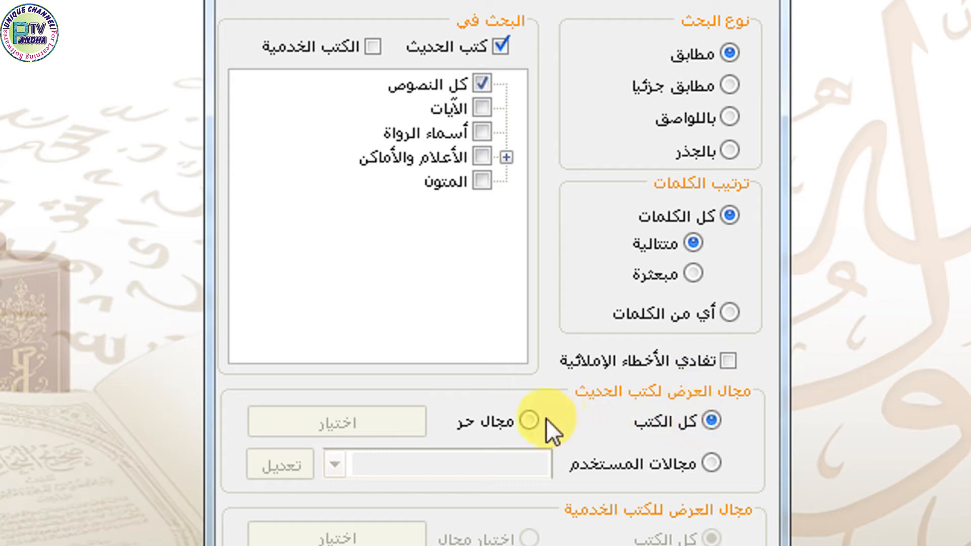
Try the free range (مجال حر) and user ranges (مجالات المستخدم) for hadith books, restoring all books (كل الكتب)
left_click(530, 420)
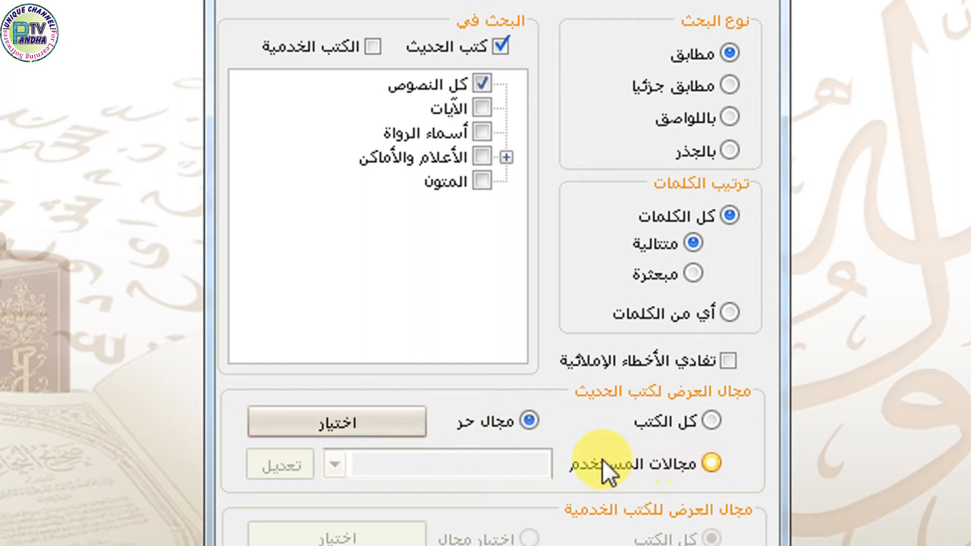
left_click(711, 463)
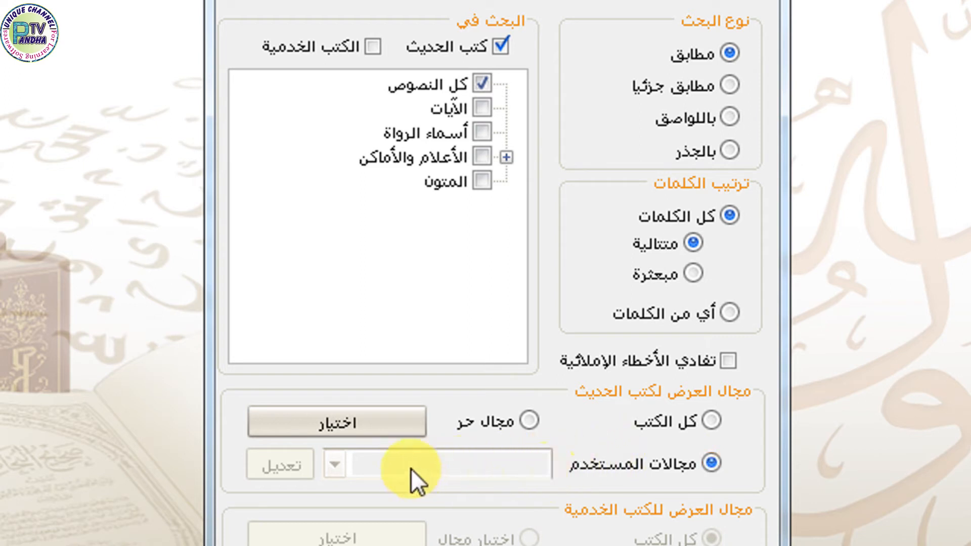
left_click(700, 419)
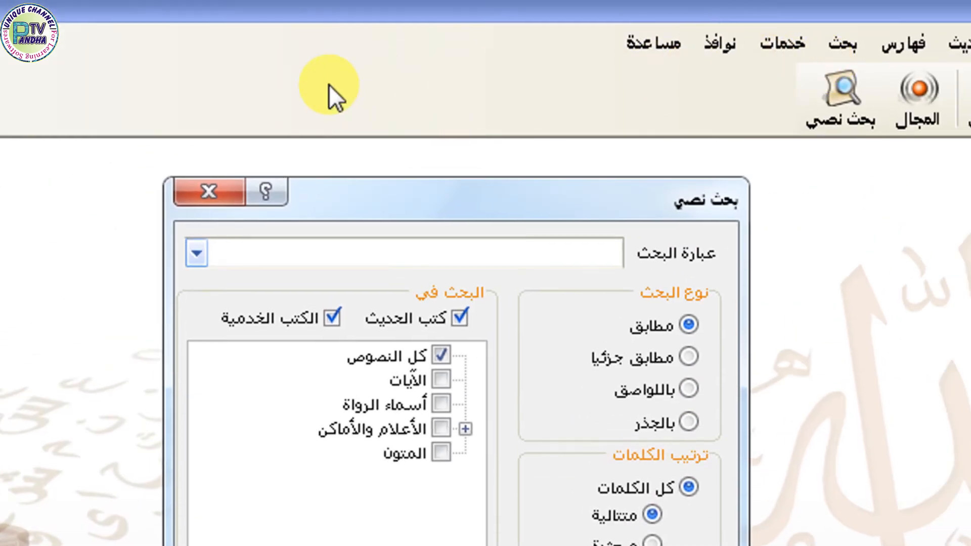
Leave the text search, view the multiple search (بحث متعدد) window and close it
left_click(233, 176)
left_click(841, 44)
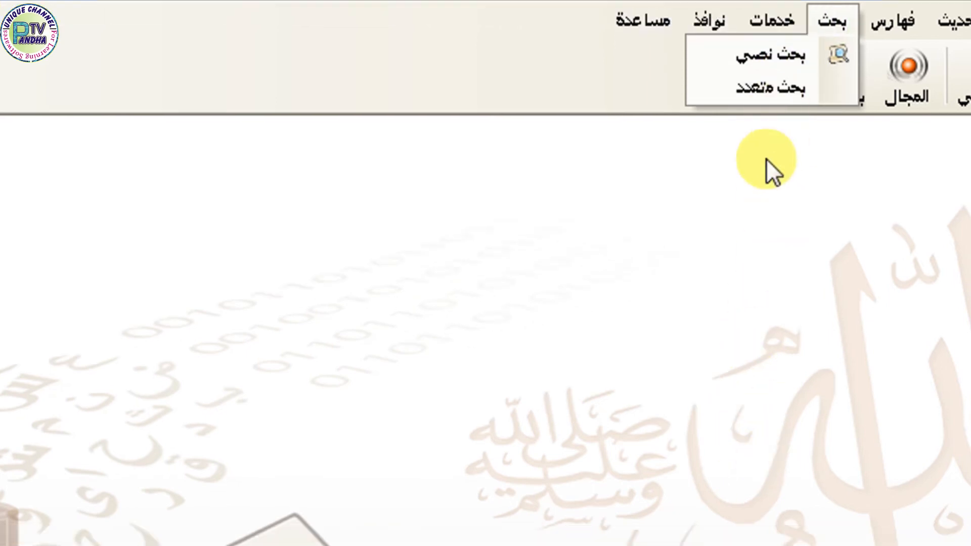
left_click(772, 80)
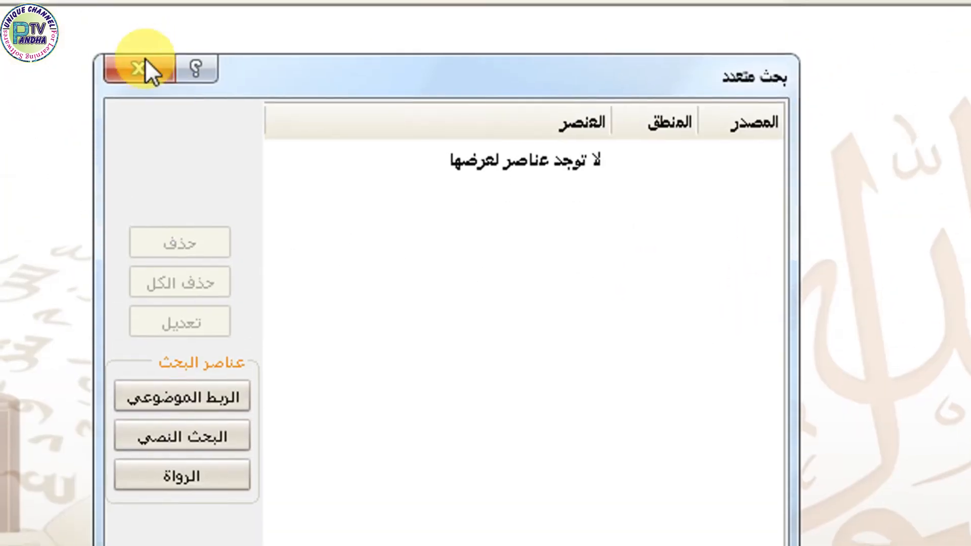
left_click(126, 65)
Reopen the text search and add a search to the multiple search, declining to switch to it
left_click(835, 4)
left_click(805, 35)
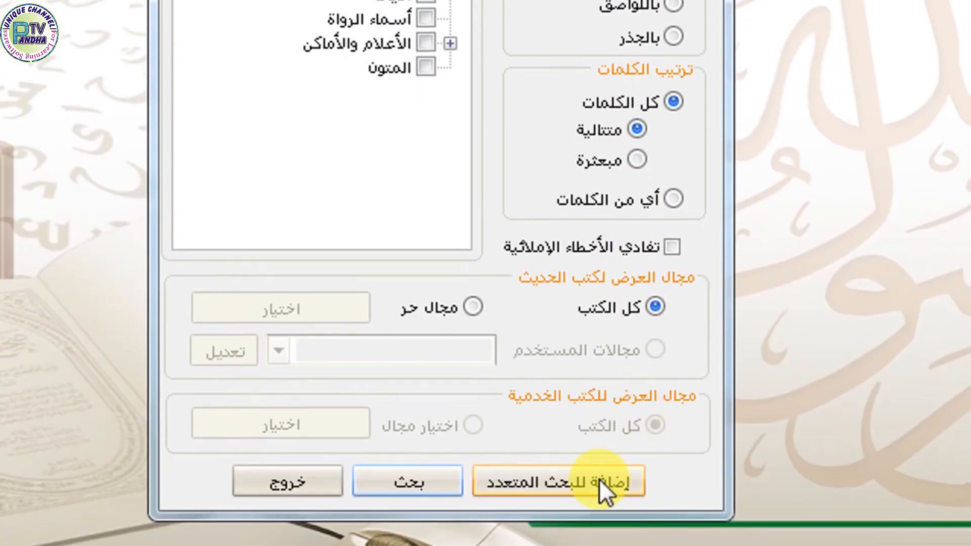
left_click(597, 476)
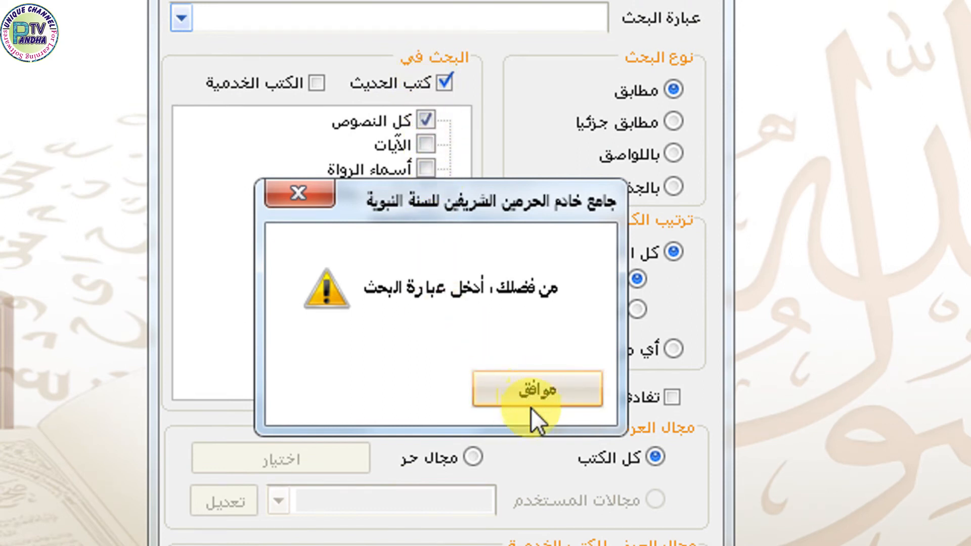
left_click(536, 402)
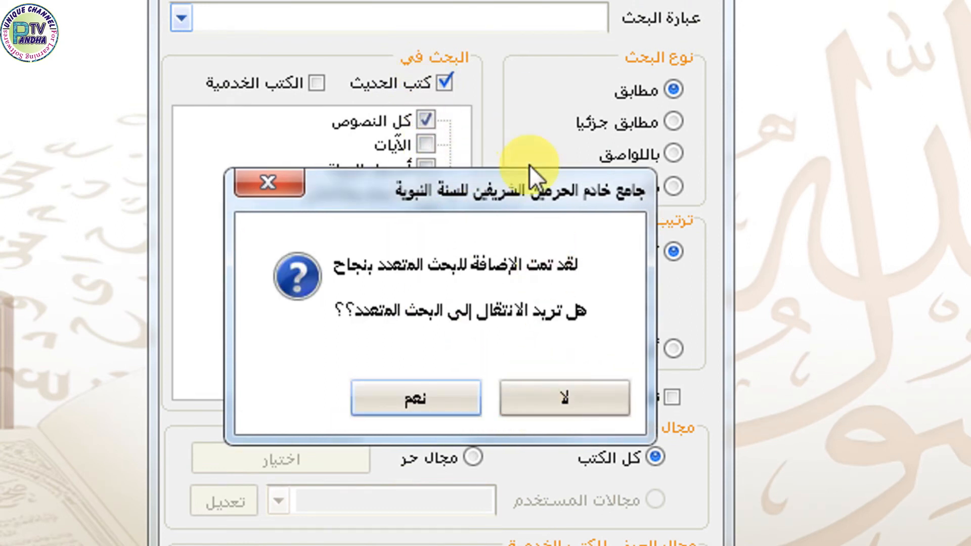
left_click(554, 397)
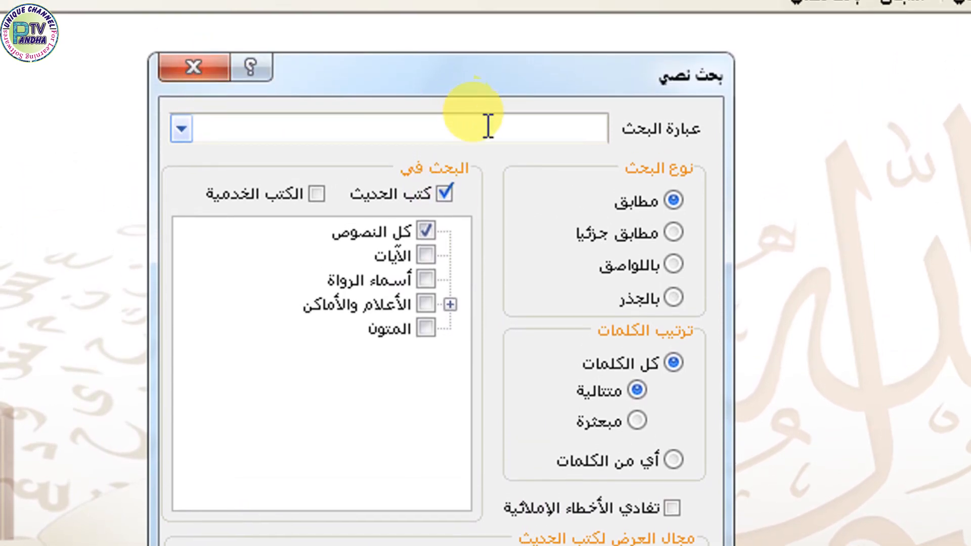
Enter the search phrase الحمد, add it to the multiple search and switch to the multiple search
left_click(488, 126)
type("الحمد")
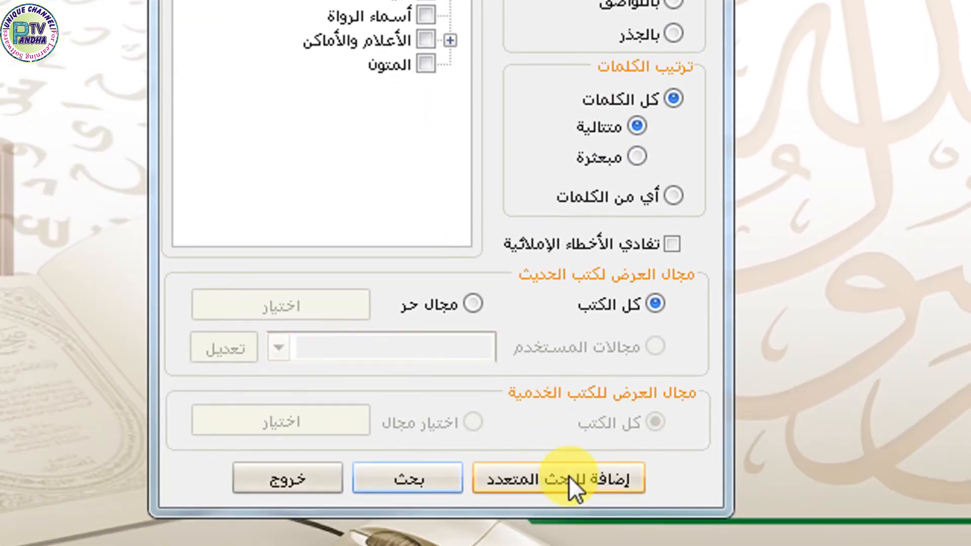
left_click(569, 476)
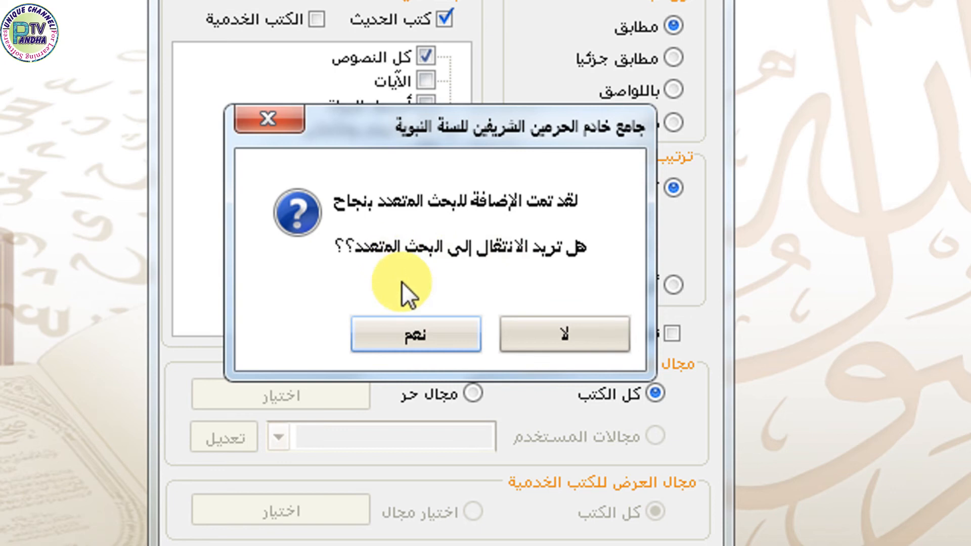
left_click(423, 330)
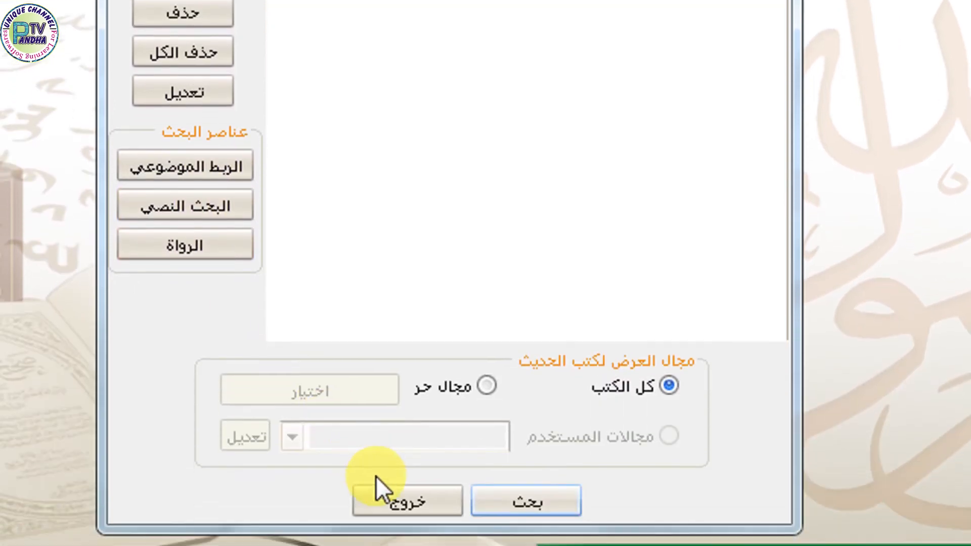
Exit the multiple search window and bring up the list of available search types
left_click(375, 488)
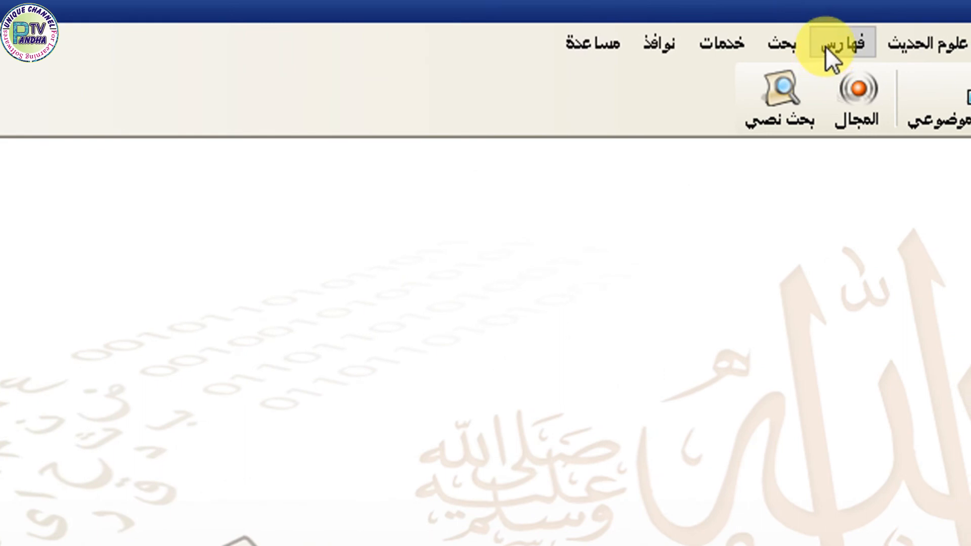
left_click(825, 46)
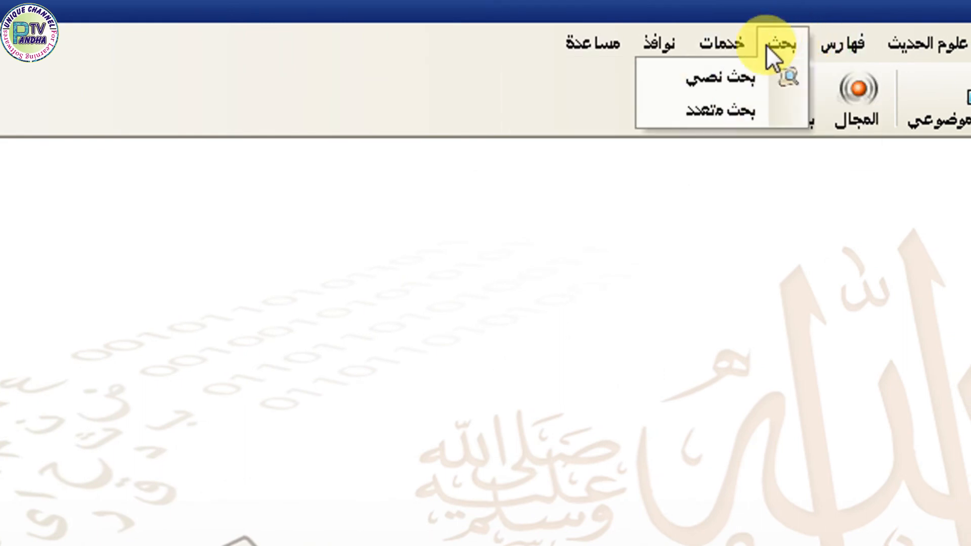